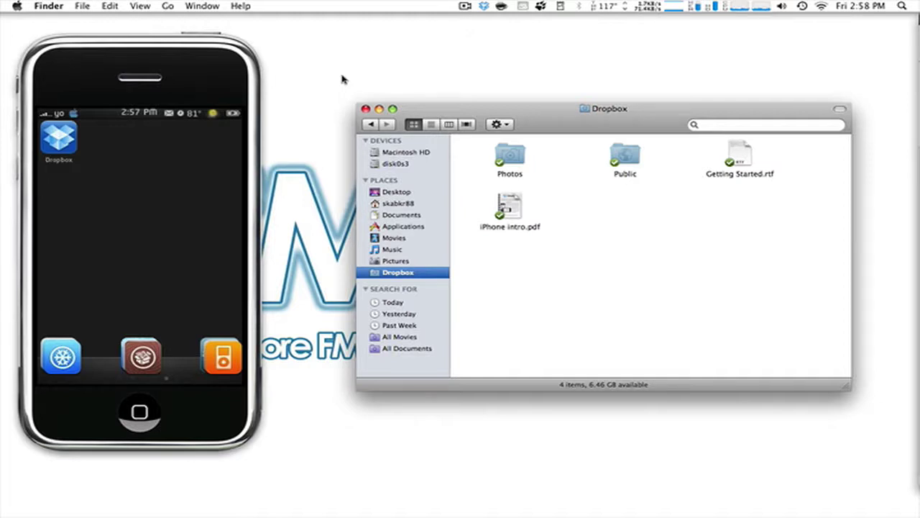
Create a folder named "video" in the Dropbox folder and place it beside iPhone intro.pdf
left_click_drag(533, 121, 529, 122)
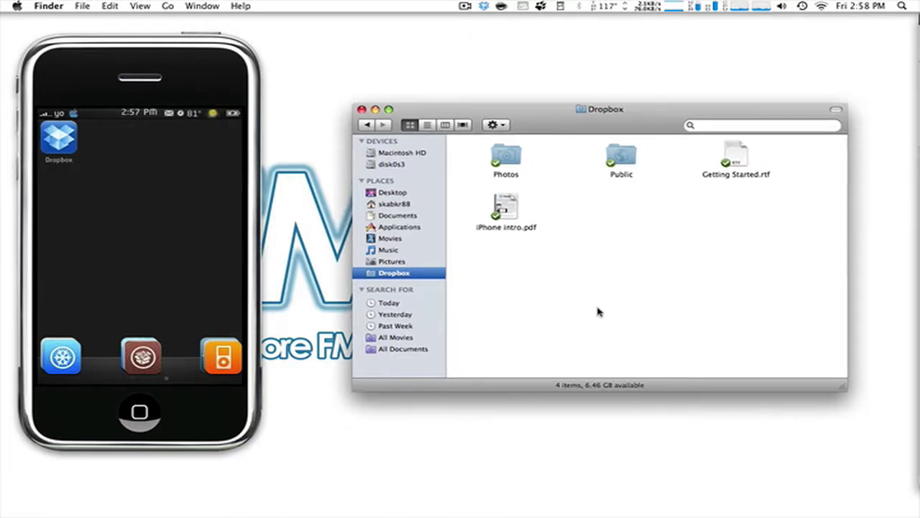
right_click(600, 262)
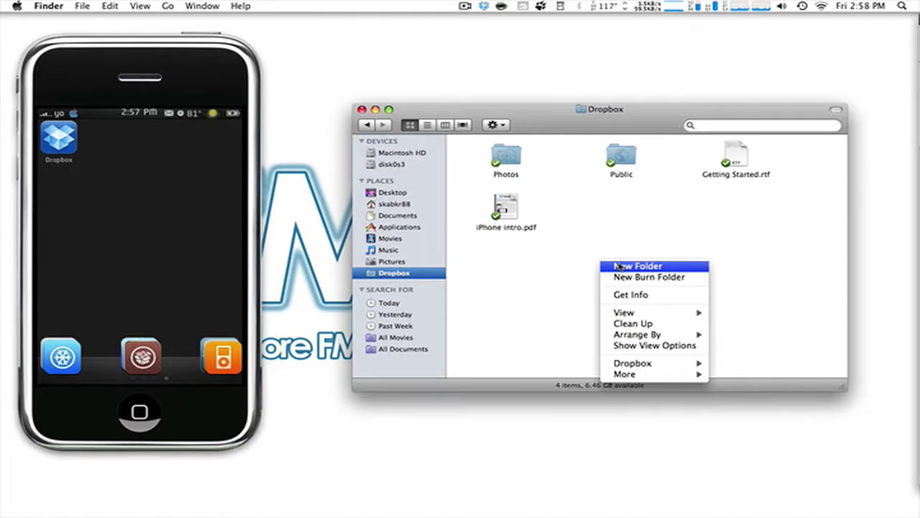
left_click(618, 266)
type("vid")
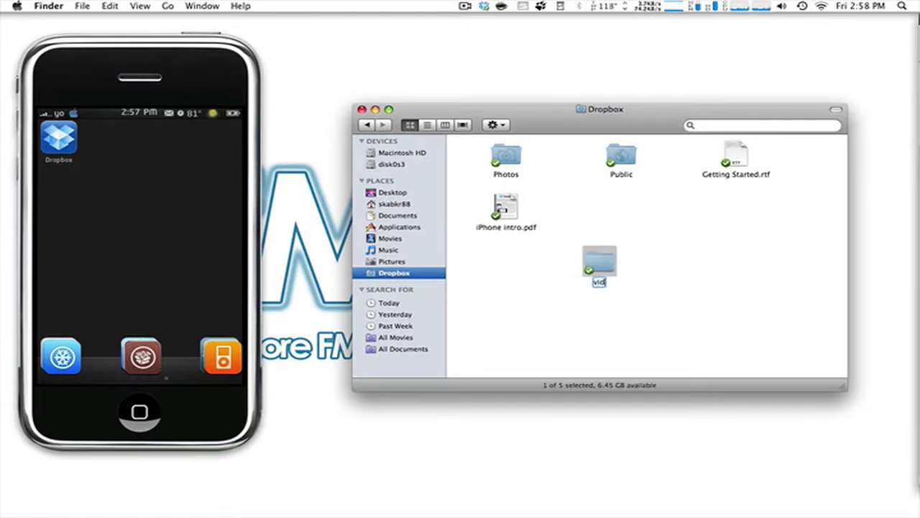
type("eo")
left_click(629, 255)
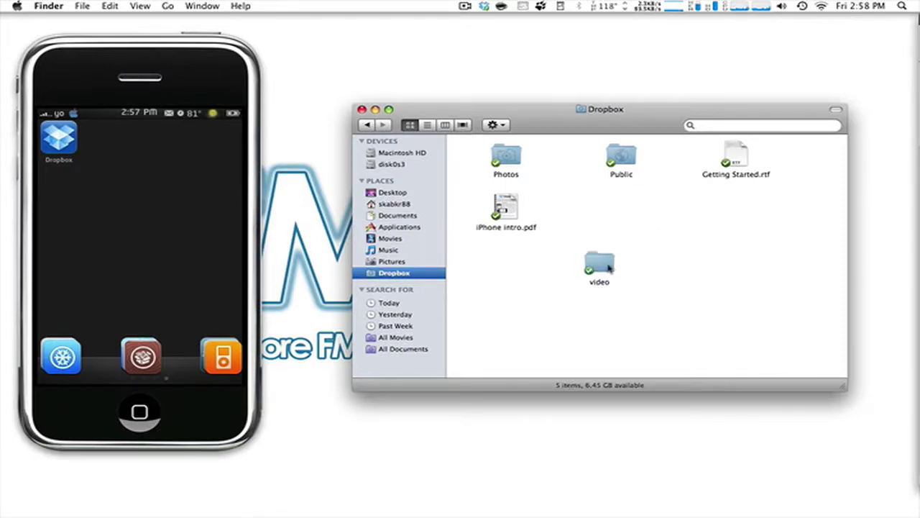
left_click_drag(609, 267, 617, 213)
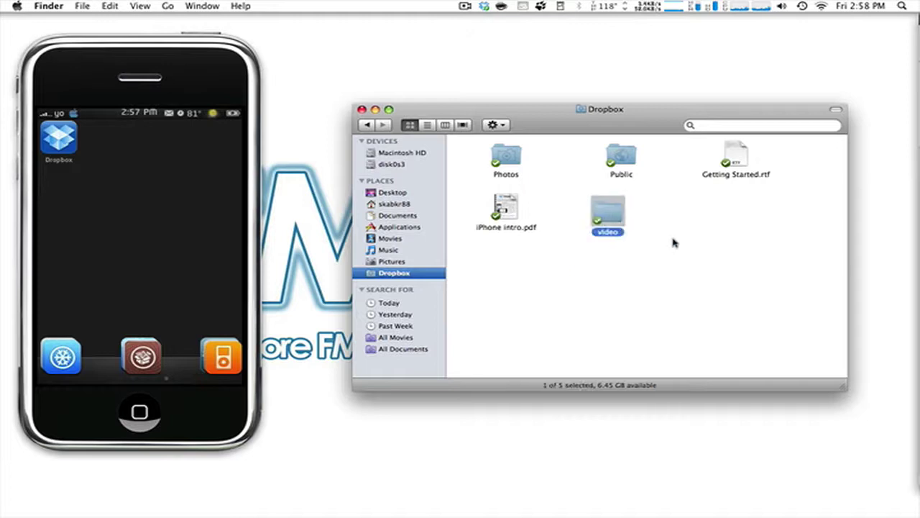
left_click(674, 243)
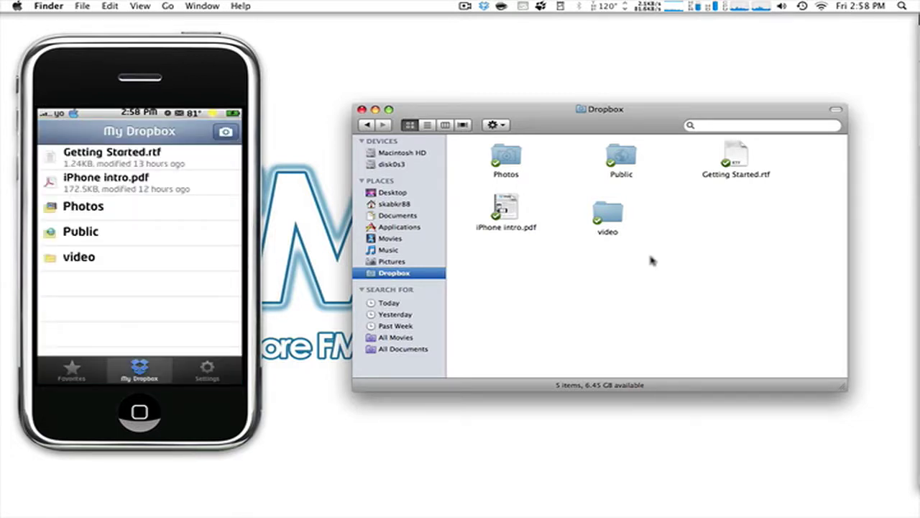
Create a folder named "watch" in the Dropbox folder and place it beside the video folder
right_click(544, 301)
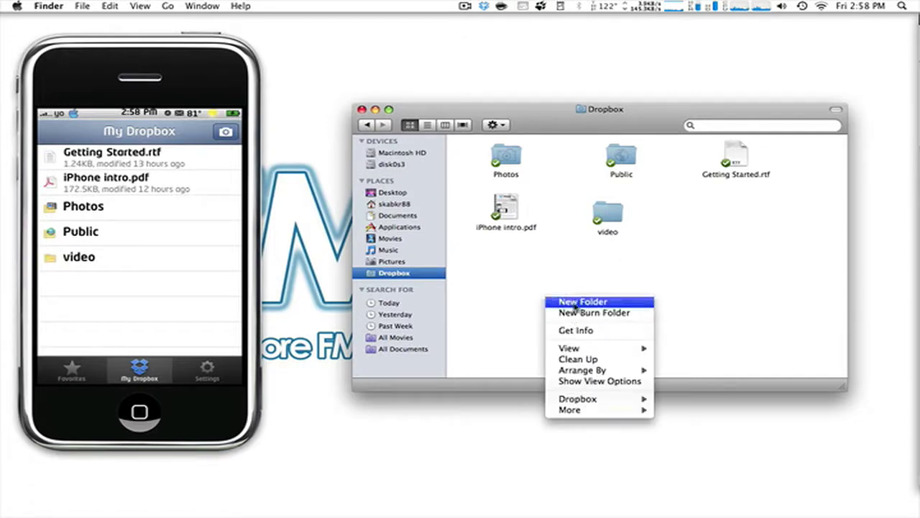
left_click(576, 302)
type("watch")
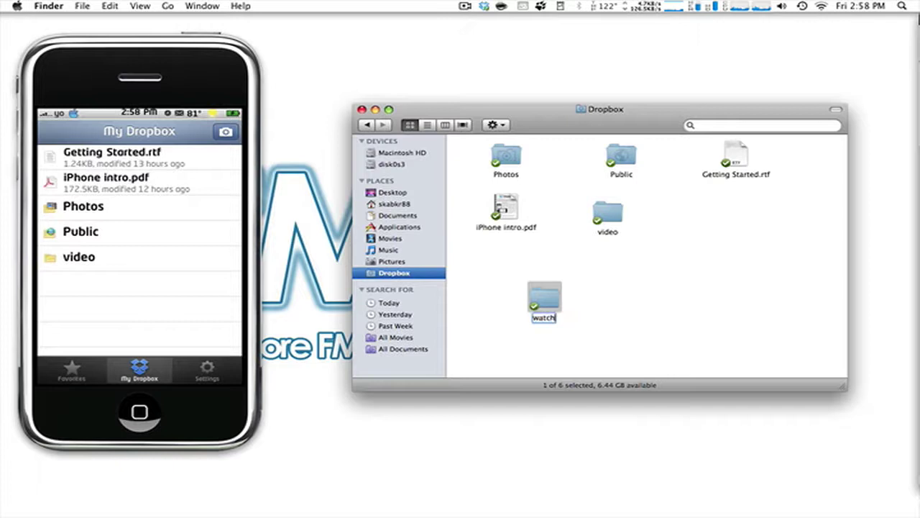
left_click(662, 307)
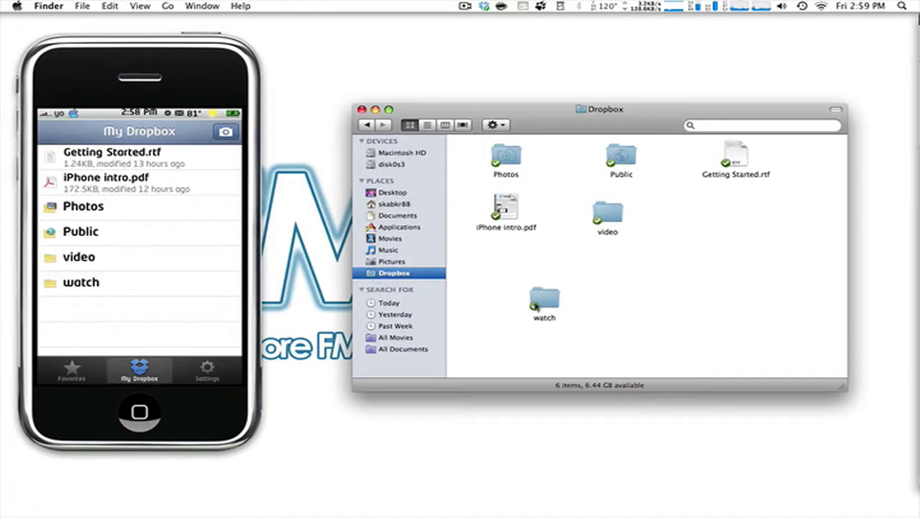
left_click_drag(535, 305, 689, 220)
left_click(665, 284)
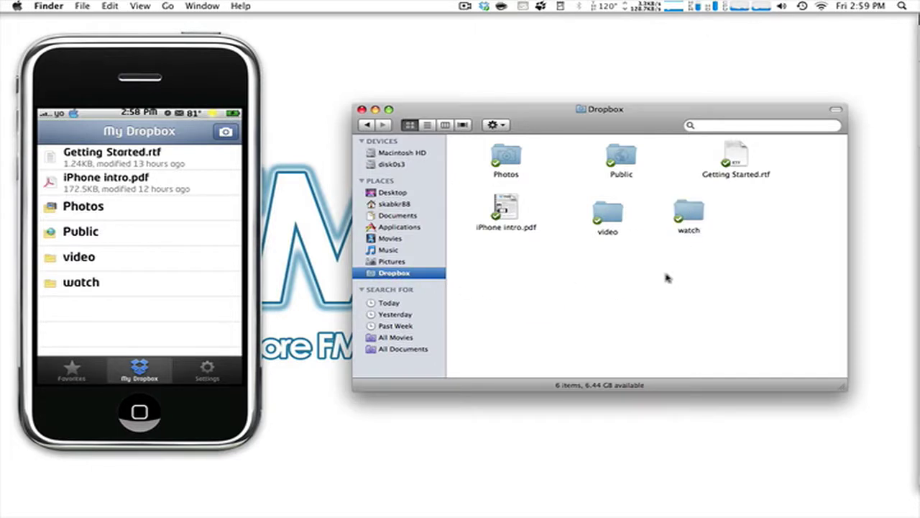
Inside the watch folder, create a subfolder named "vid" and move its icon to the start of the folder view
double_click(688, 218)
right_click(574, 268)
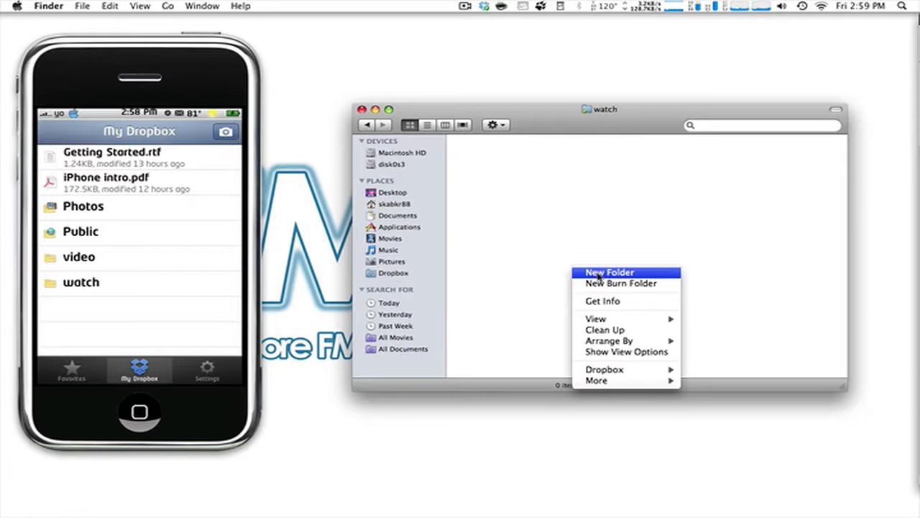
right_click(595, 226)
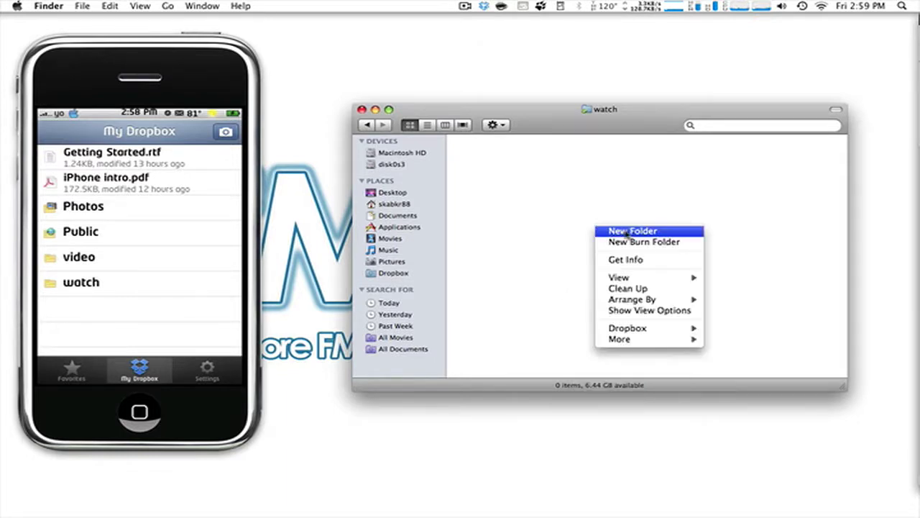
left_click(628, 233)
type("vid")
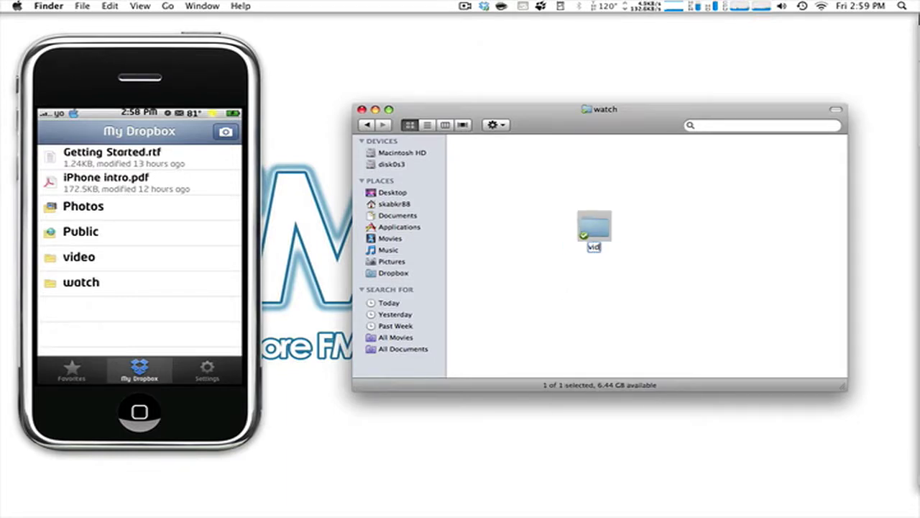
left_click(719, 203)
left_click_drag(594, 230, 494, 175)
left_click(516, 202)
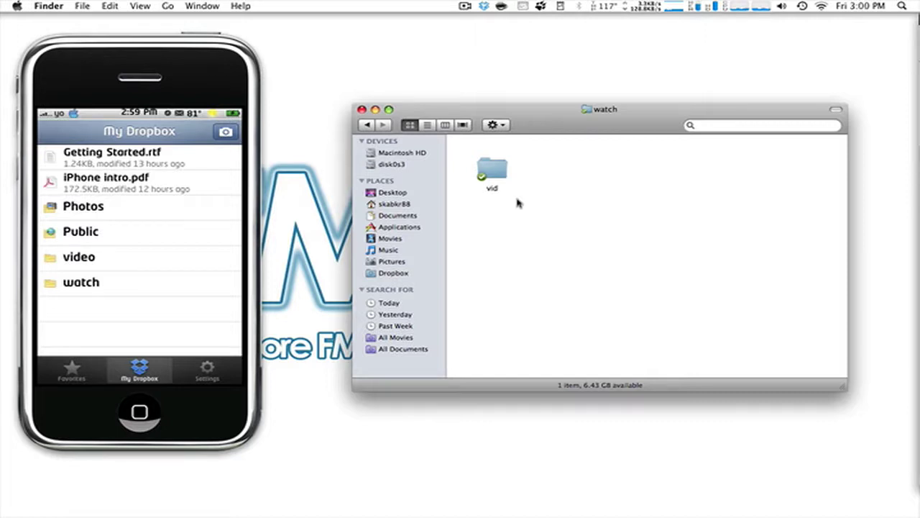
Check the Dropbox sync status, switch to Firefox and launch the Dropbox website in a new browser tab
left_click(487, 6)
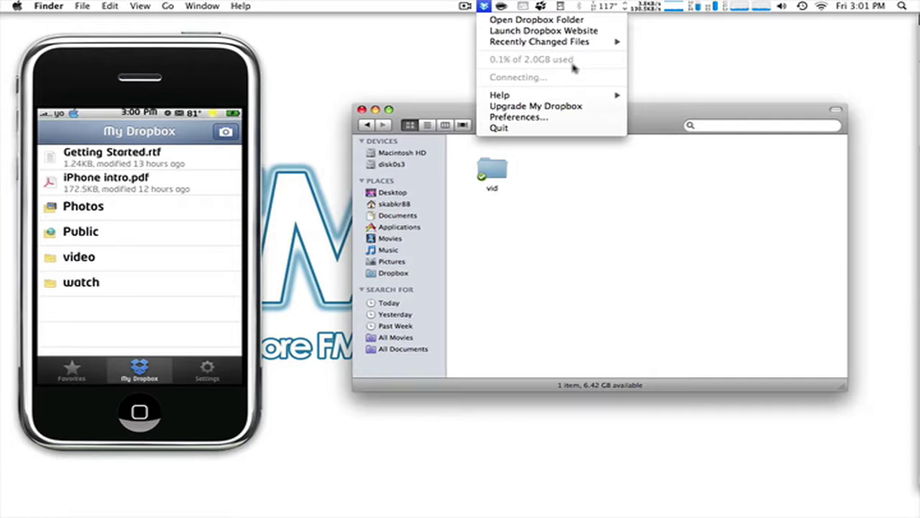
left_click(635, 209)
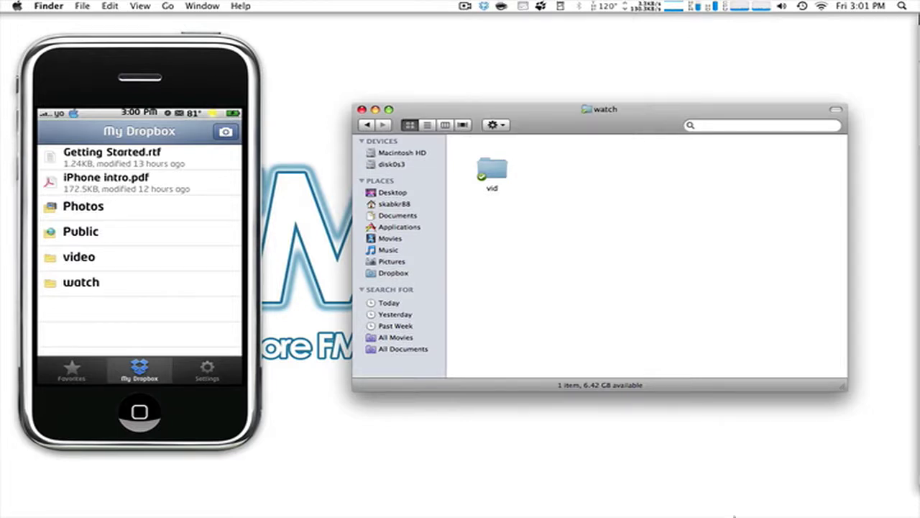
mouse_move(735, 515)
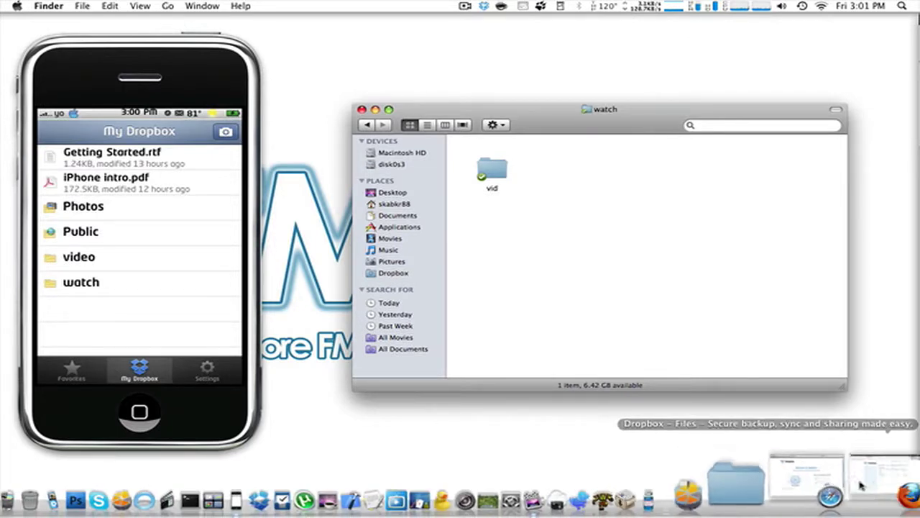
left_click(861, 487)
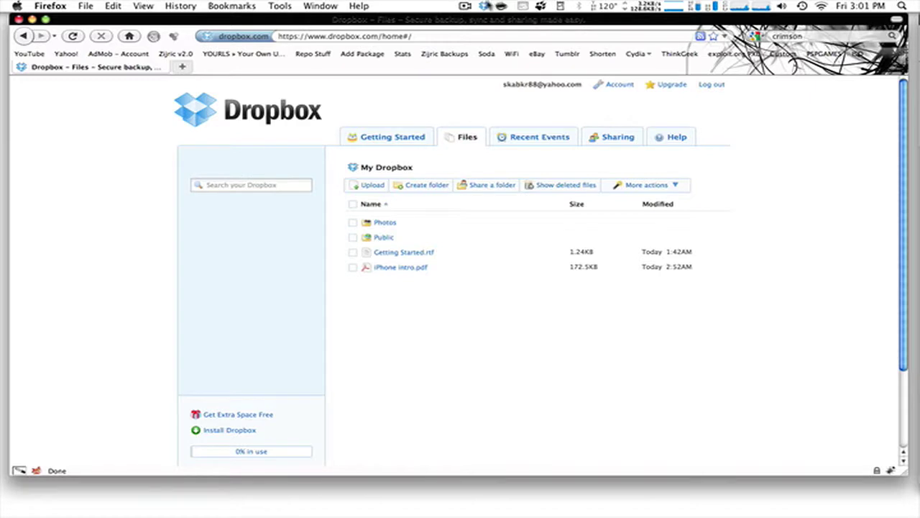
left_click(485, 6)
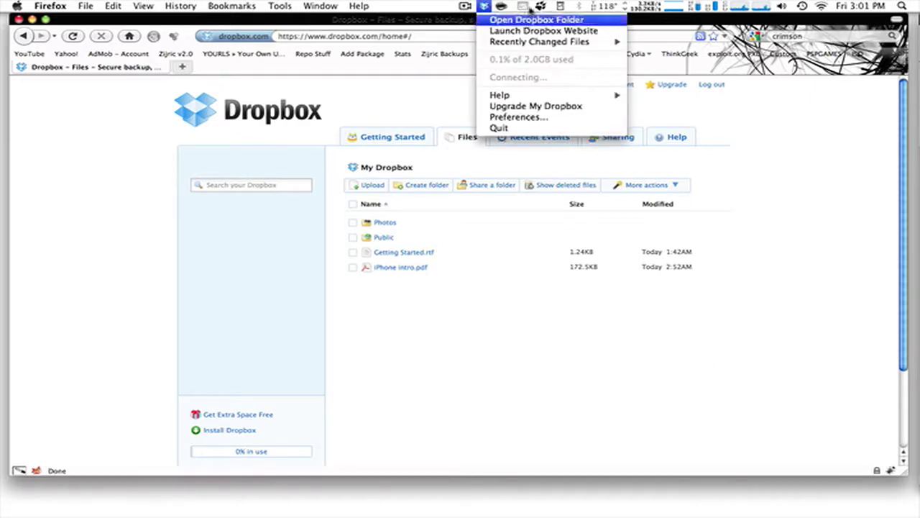
left_click(517, 31)
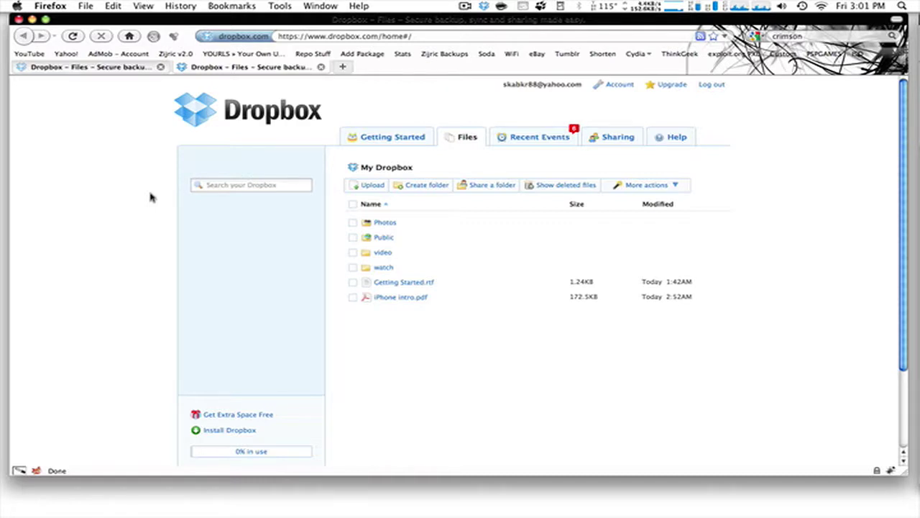
Show the deleted files in My Dropbox and undelete "iPhone intro copy.pdf"
left_click(551, 185)
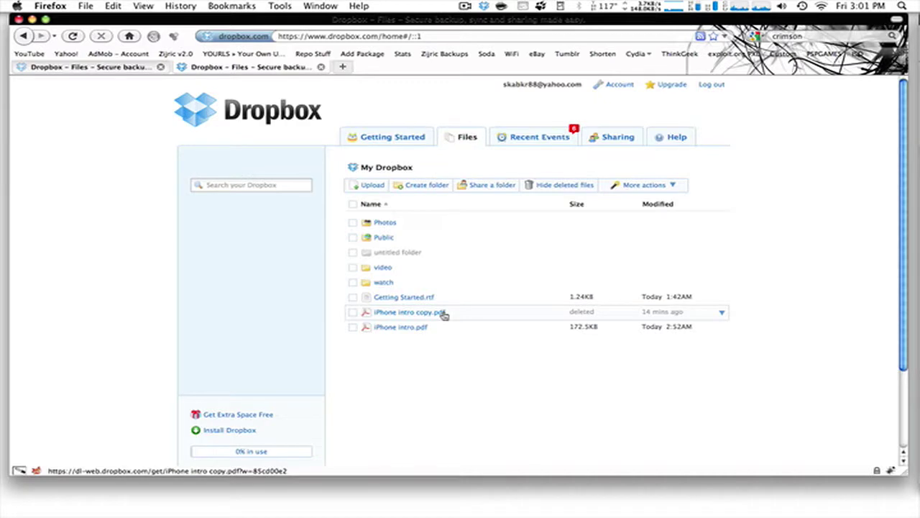
left_click(710, 313)
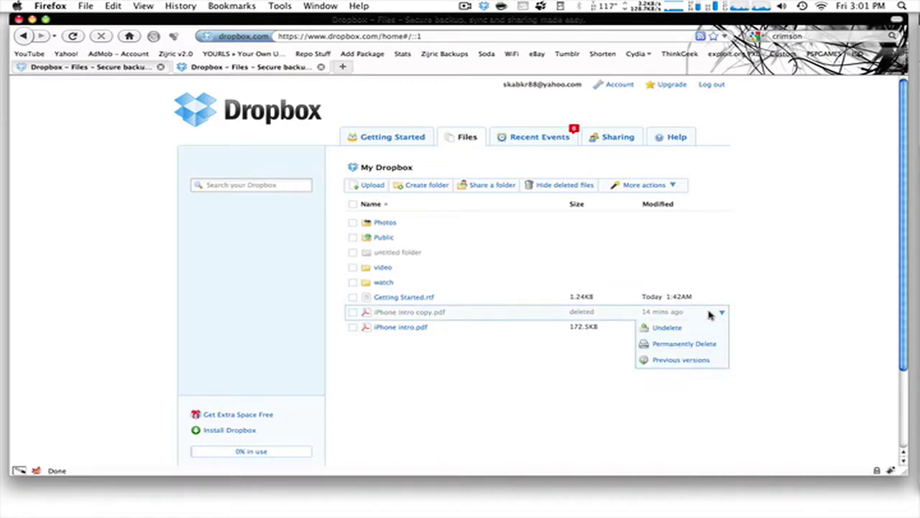
left_click(665, 328)
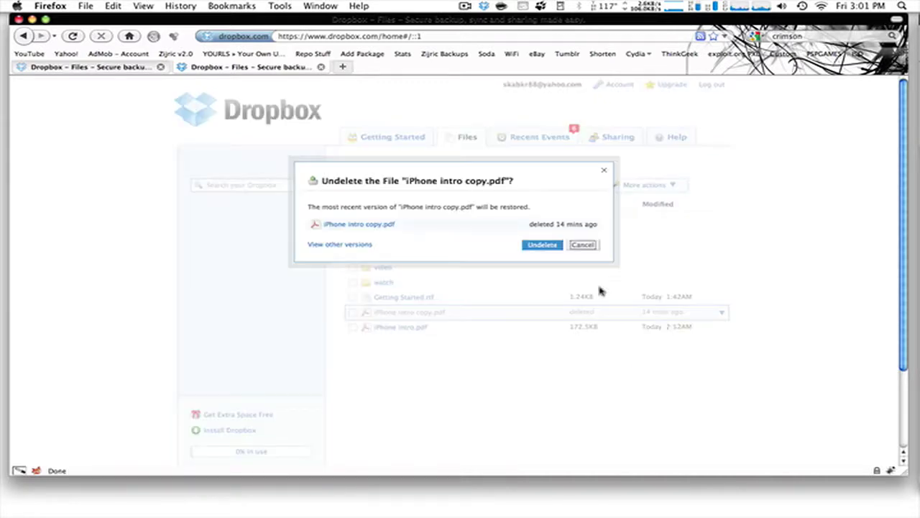
left_click(541, 245)
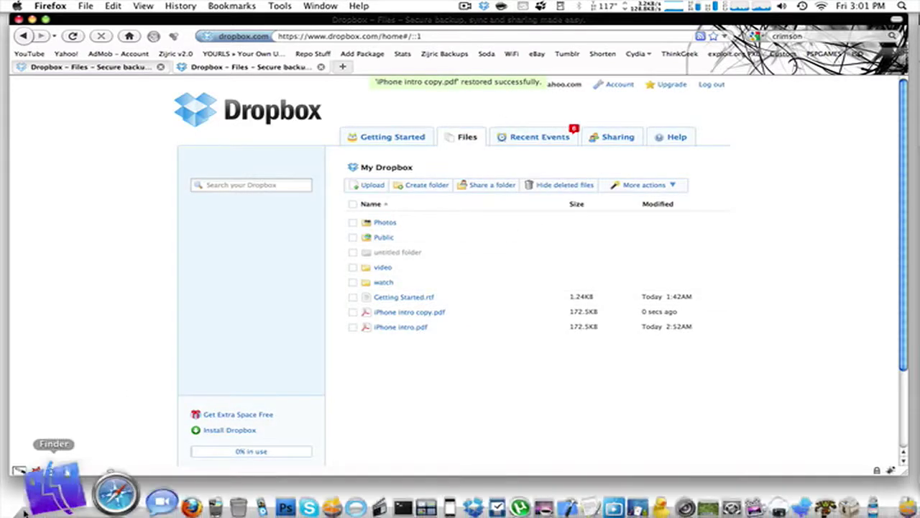
Switch to Finder to check the local Dropbox folder for the restored PDF, and return to the Dropbox website
left_click(28, 507)
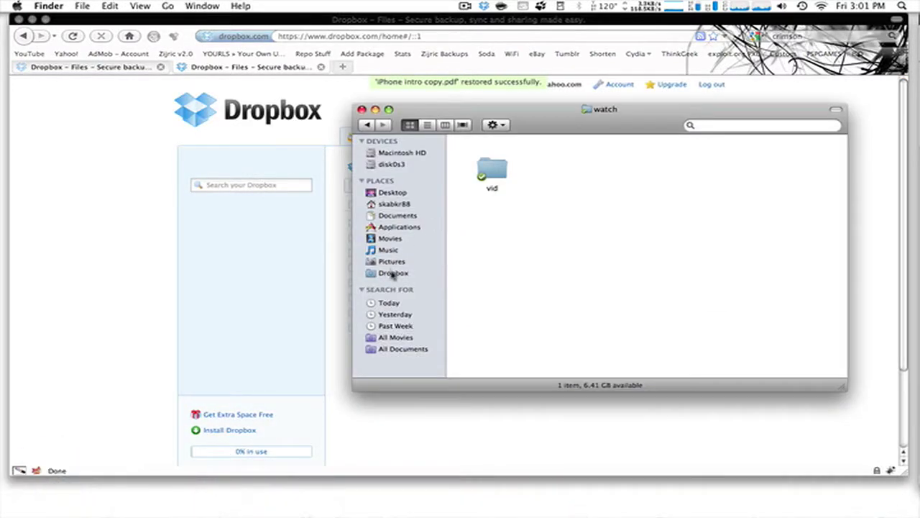
left_click(394, 274)
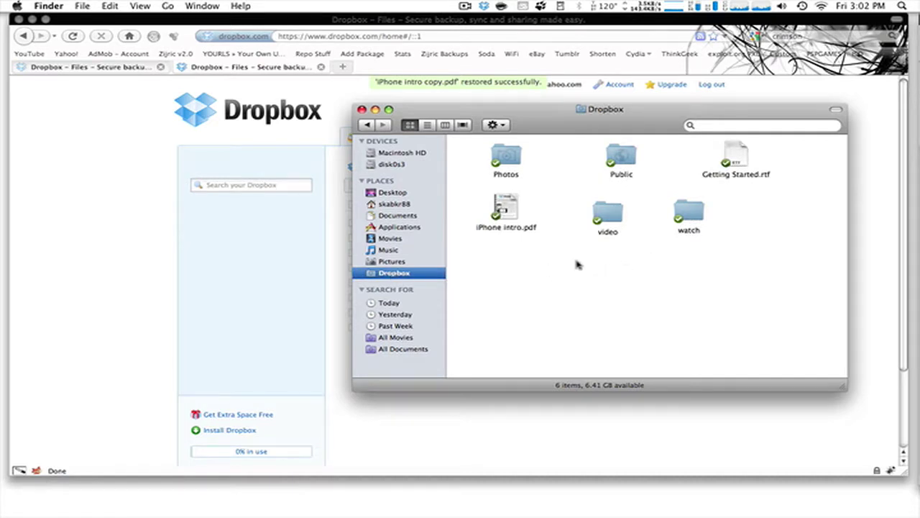
left_click_drag(558, 122, 438, 158)
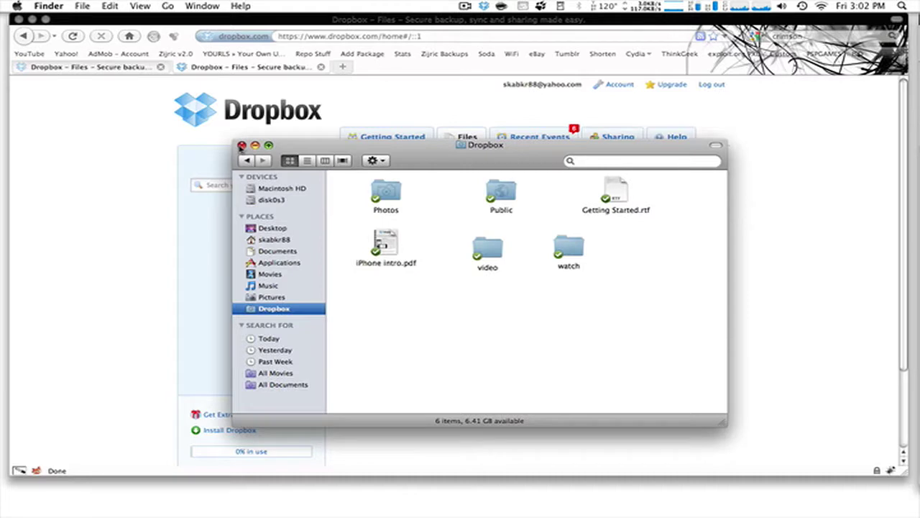
left_click(151, 251)
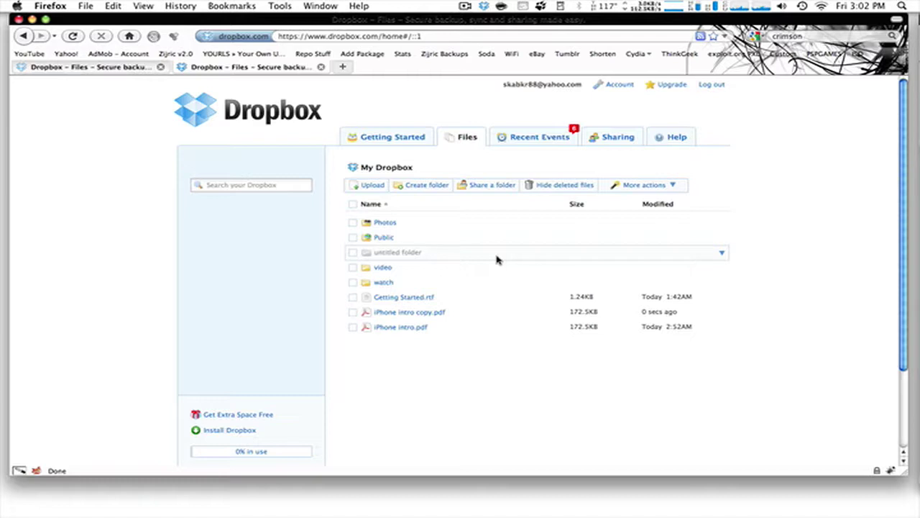
Review the Sharing page and the Recent Events history of My Dropbox, and return to the file list
left_click(611, 137)
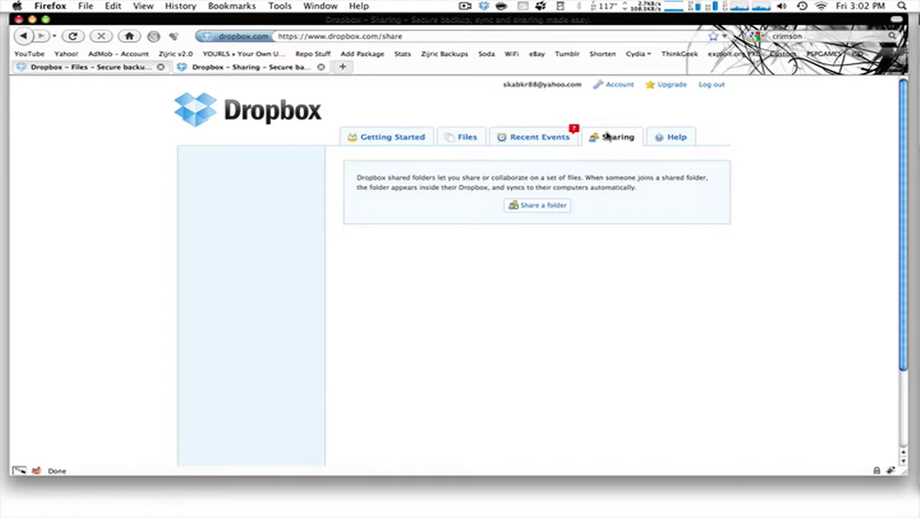
left_click(571, 137)
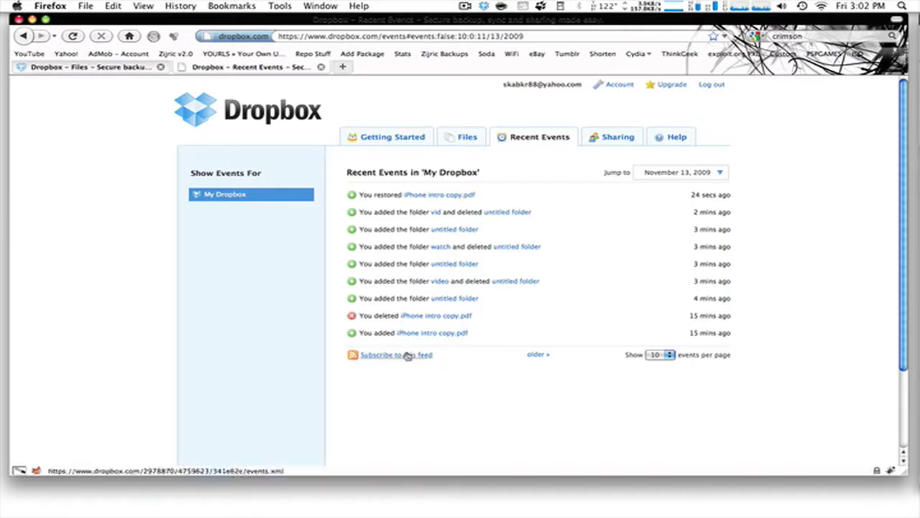
left_click(455, 141)
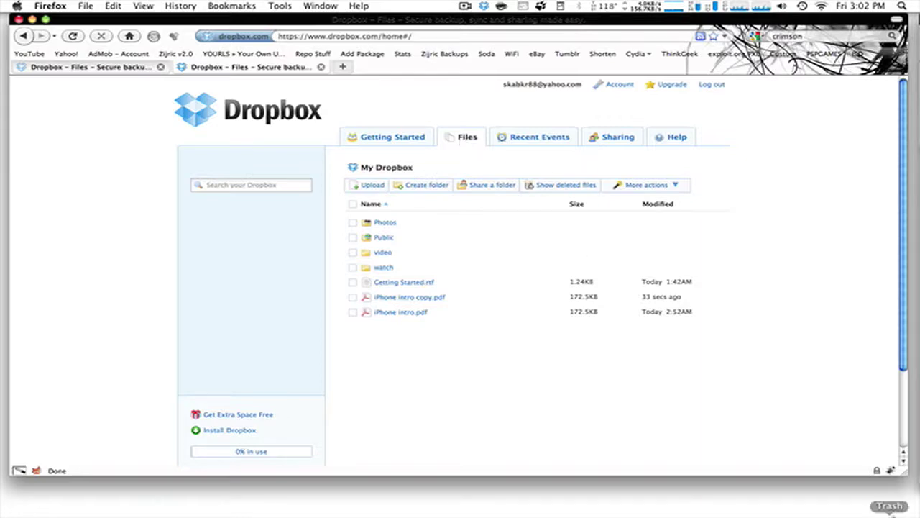
Bring up the Dropbox invitation page with its account sign-up form in Safari, and close its window
left_click(867, 496)
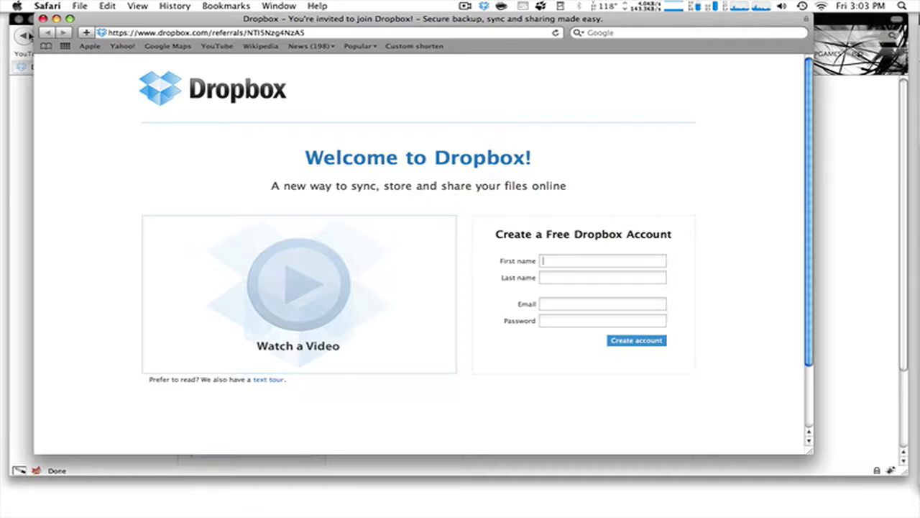
left_click(43, 18)
left_click(64, 176)
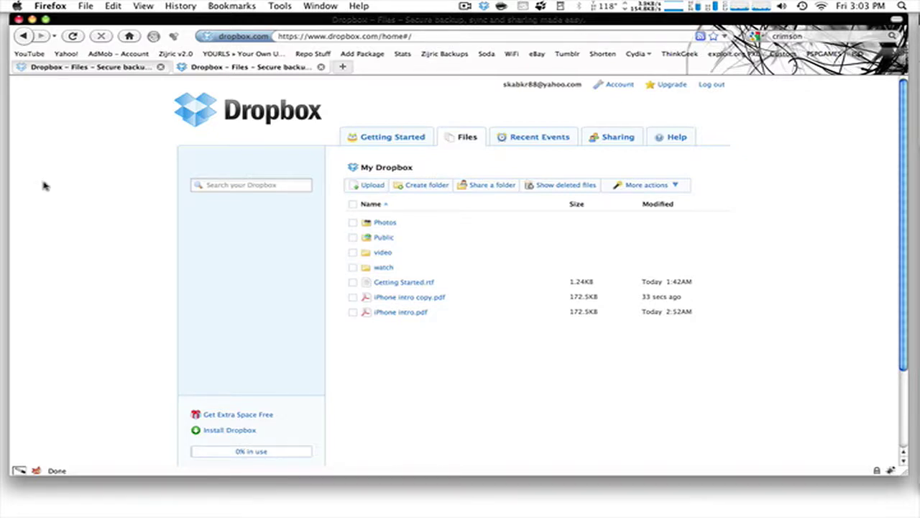
View the Dropbox upgrade plans, comparing the Basic, Pro 50 and Pro 100 account types
left_click(670, 86)
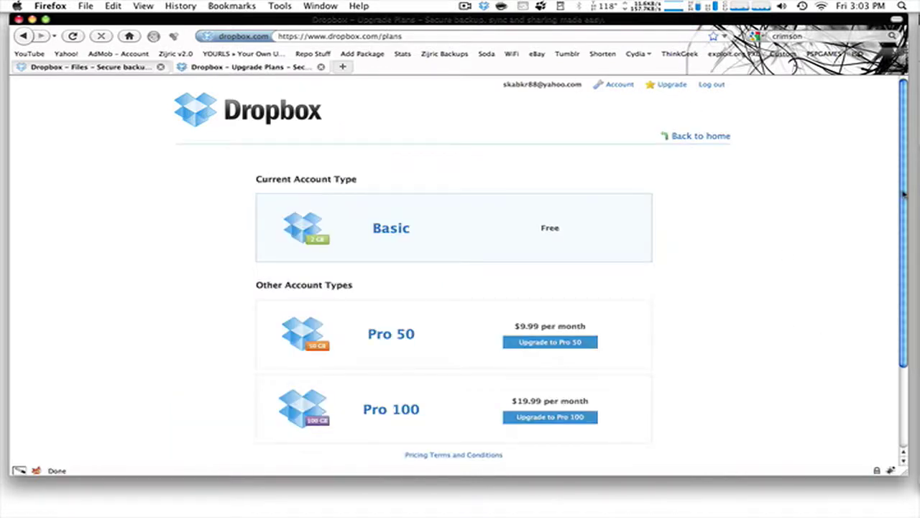
left_click_drag(905, 195, 905, 213)
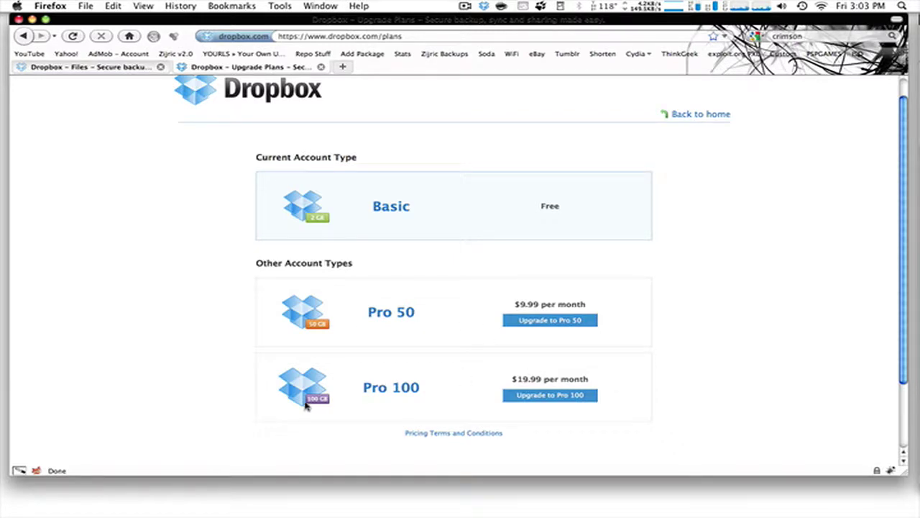
left_click(467, 7)
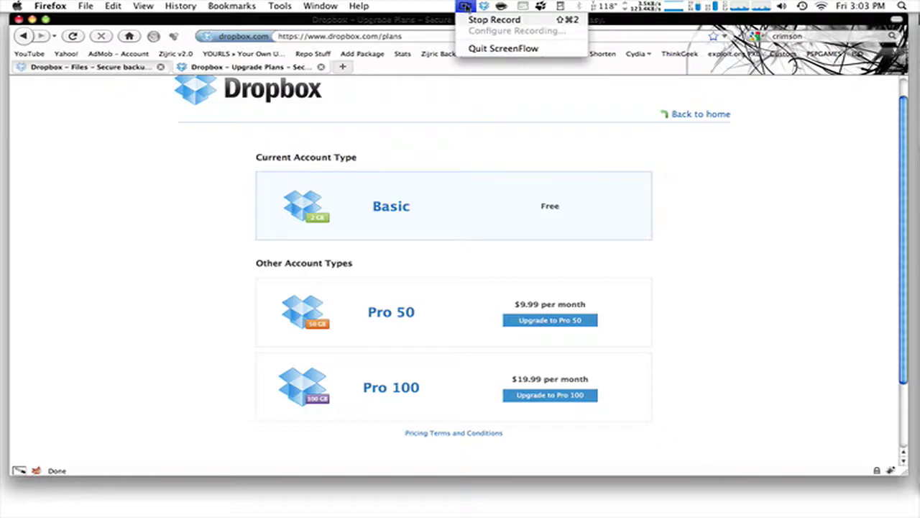